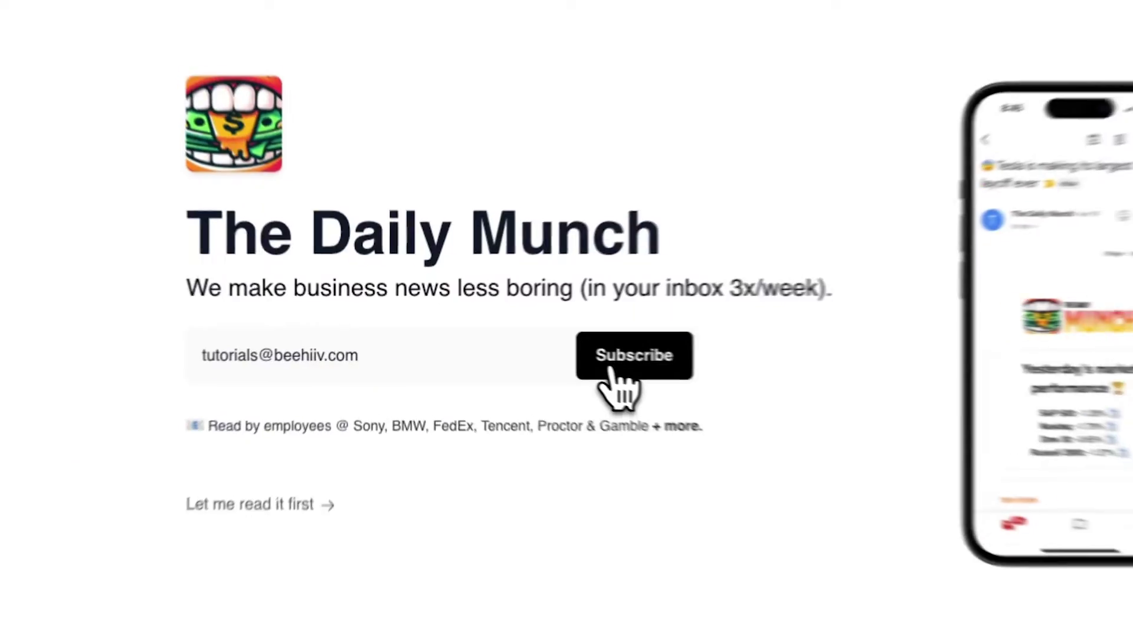
Step: Subscribe a test email to The Daily Munch and continue past the recommended newsletters
left_click(615, 377)
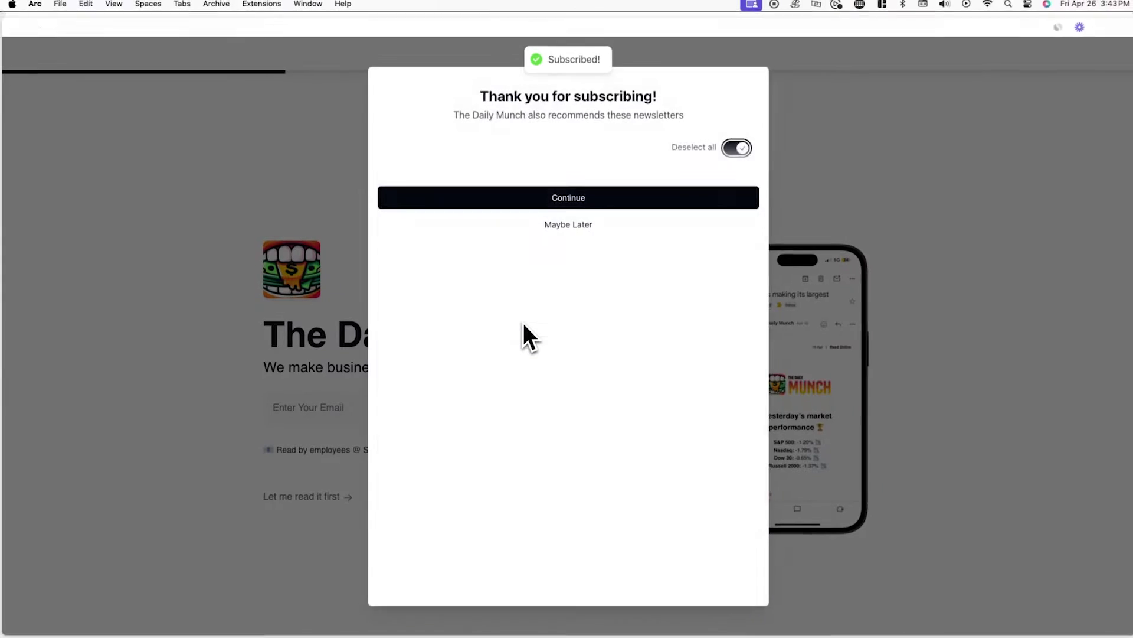
left_click(584, 548)
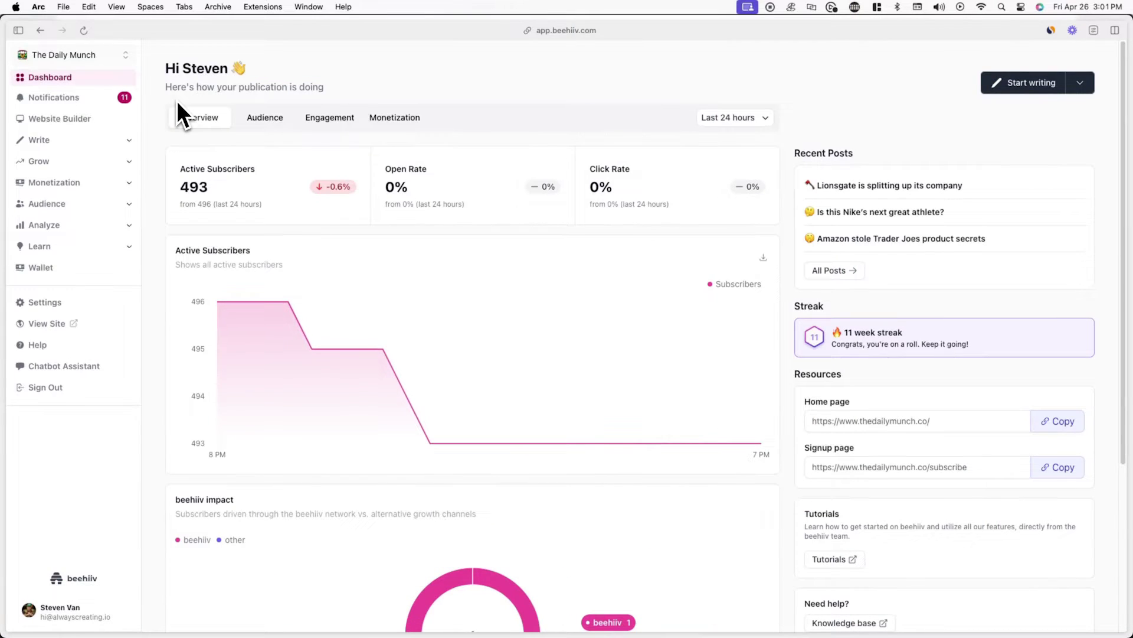
Step: Switch on the Recommendations Page step in the Website Builder's Signup Flow settings
left_click(89, 119)
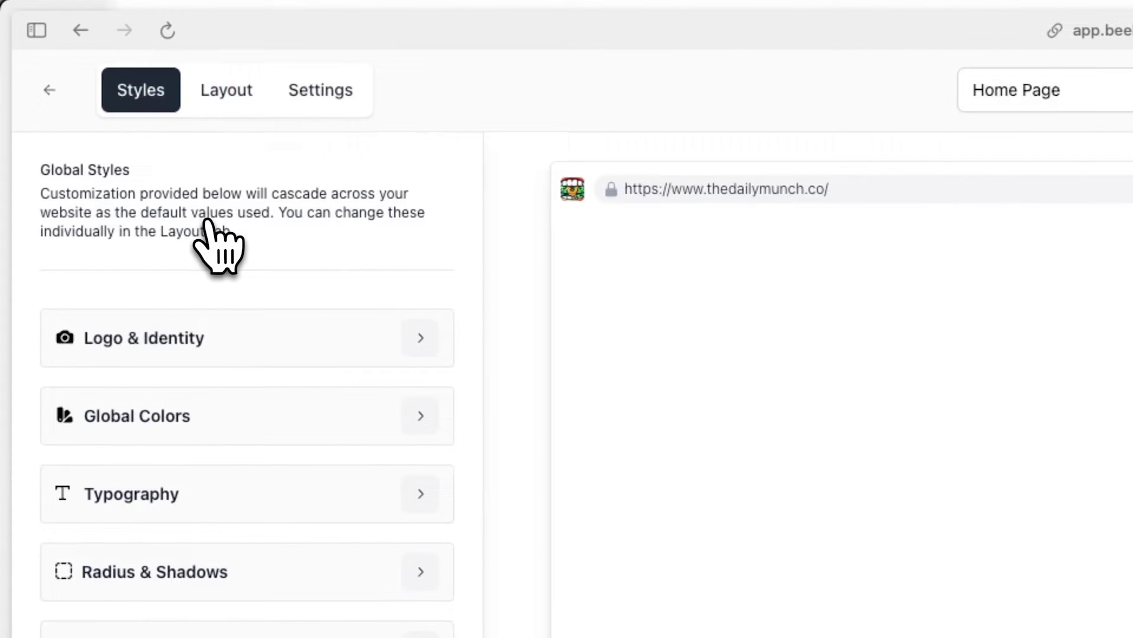
left_click(321, 92)
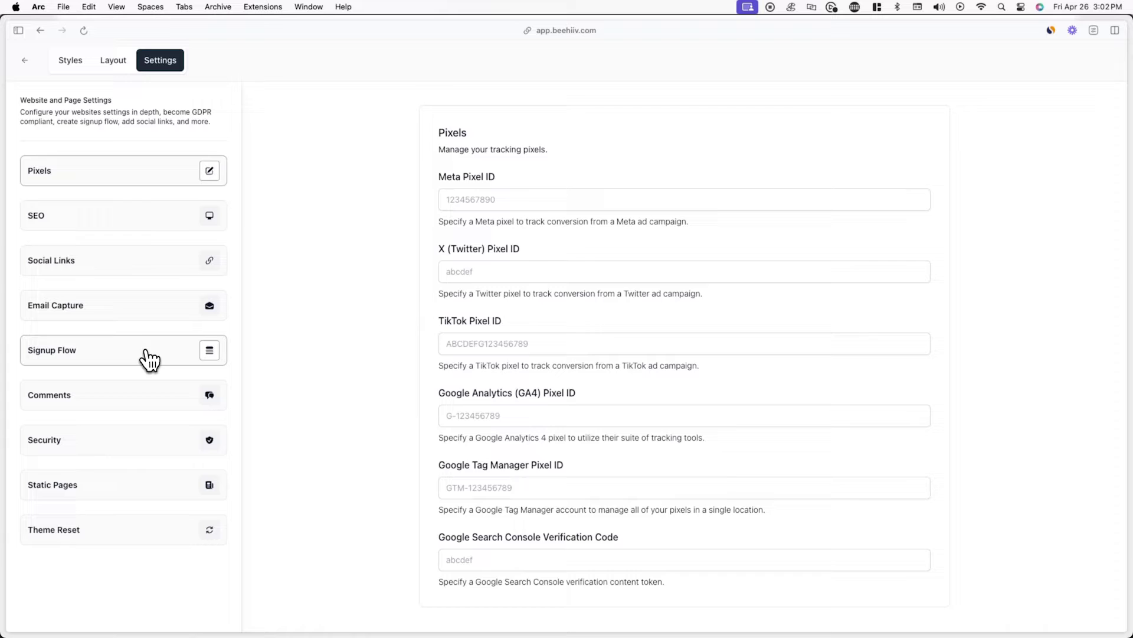
left_click(149, 358)
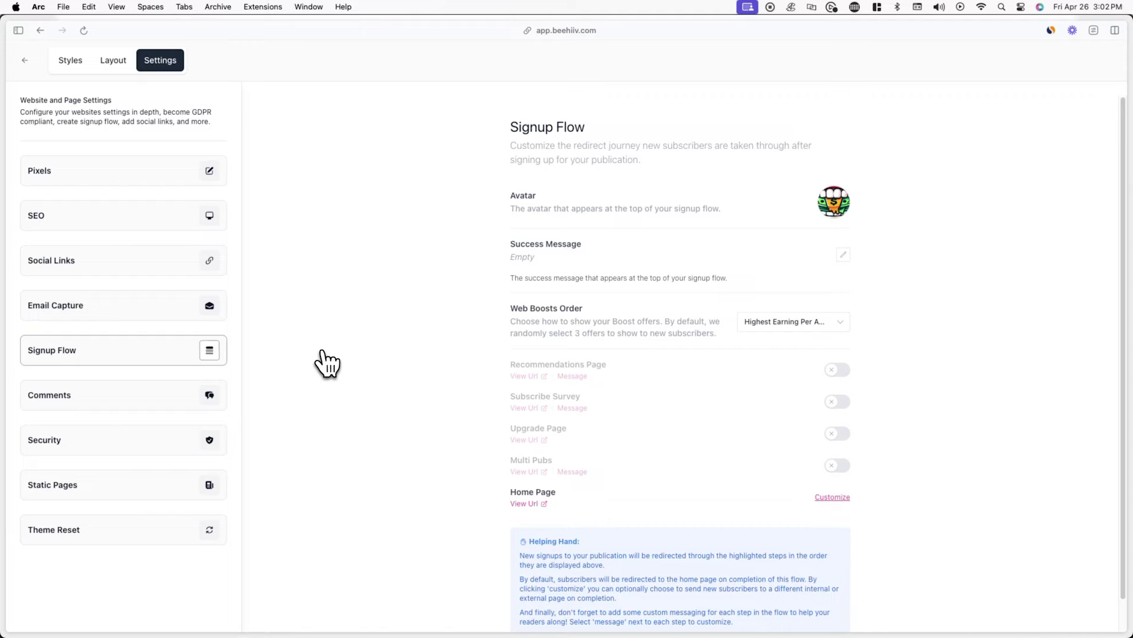
left_click(843, 370)
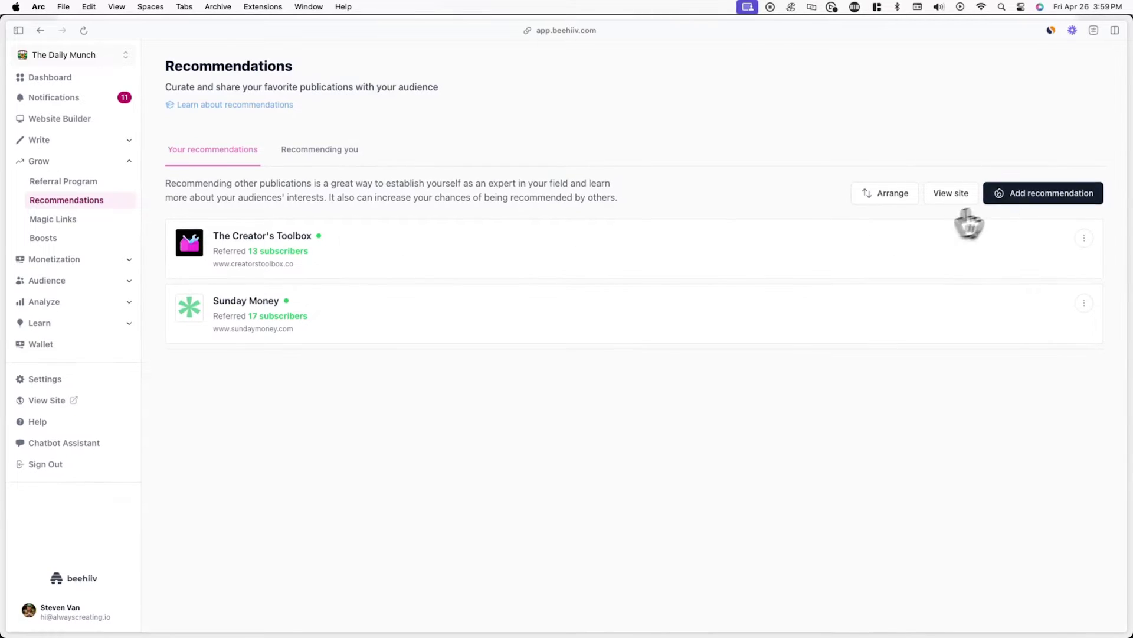
Step: Add Clark.com Daily Newsletter as a recommended publication
left_click(1012, 199)
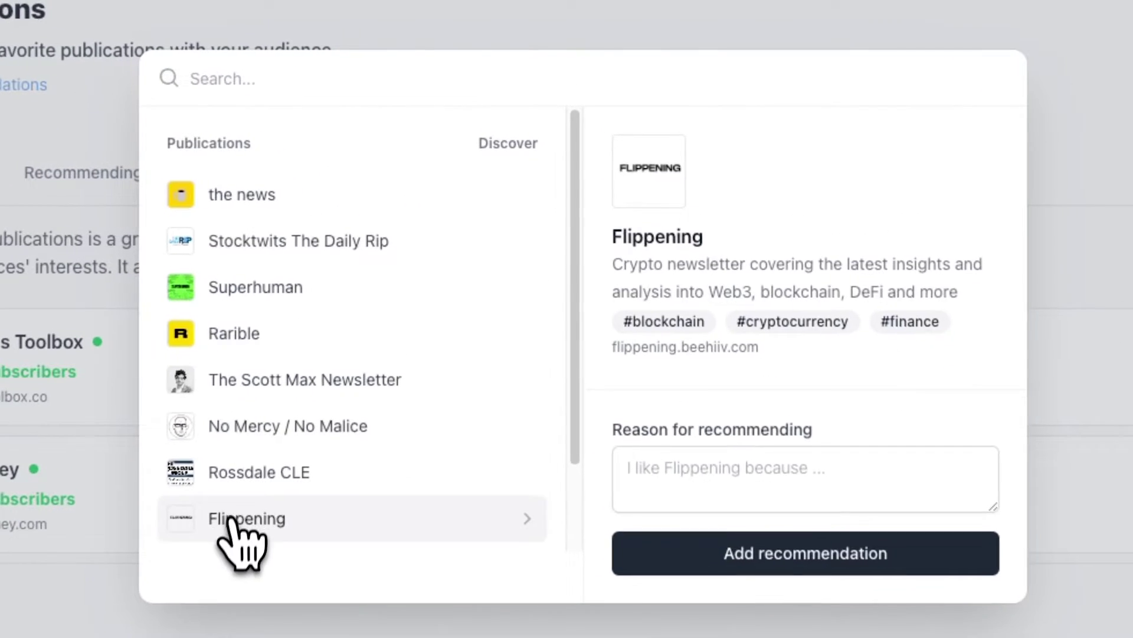
left_click(791, 567)
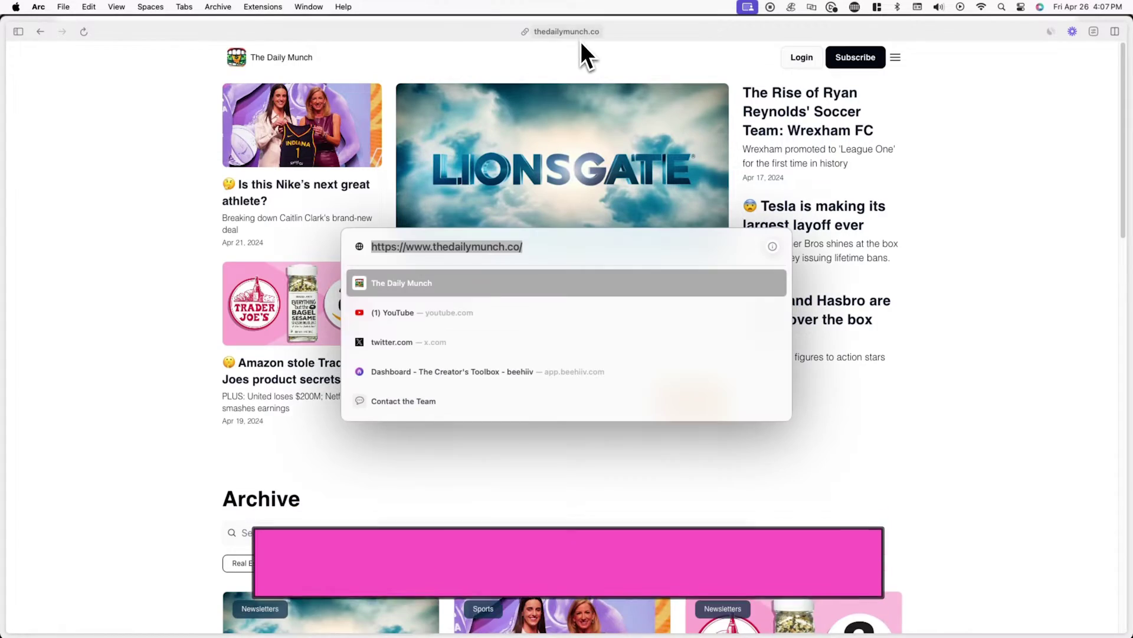
Step: Go to The Daily Munch site's /recommendations page by editing the address
left_click(555, 247)
type("re")
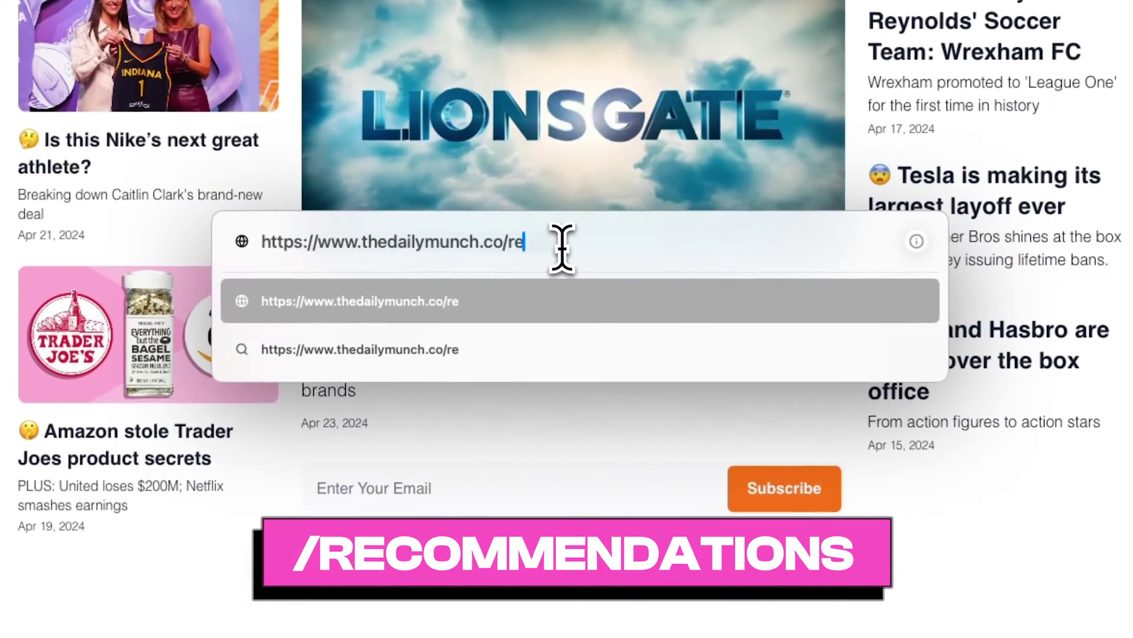
type("commendations")
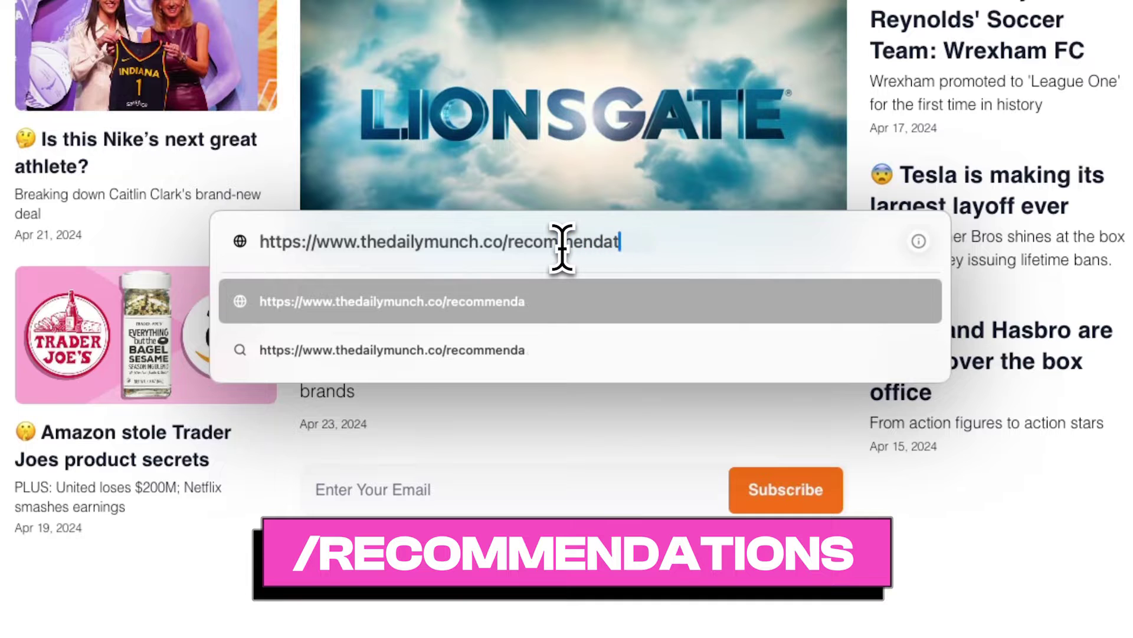
key("Return")
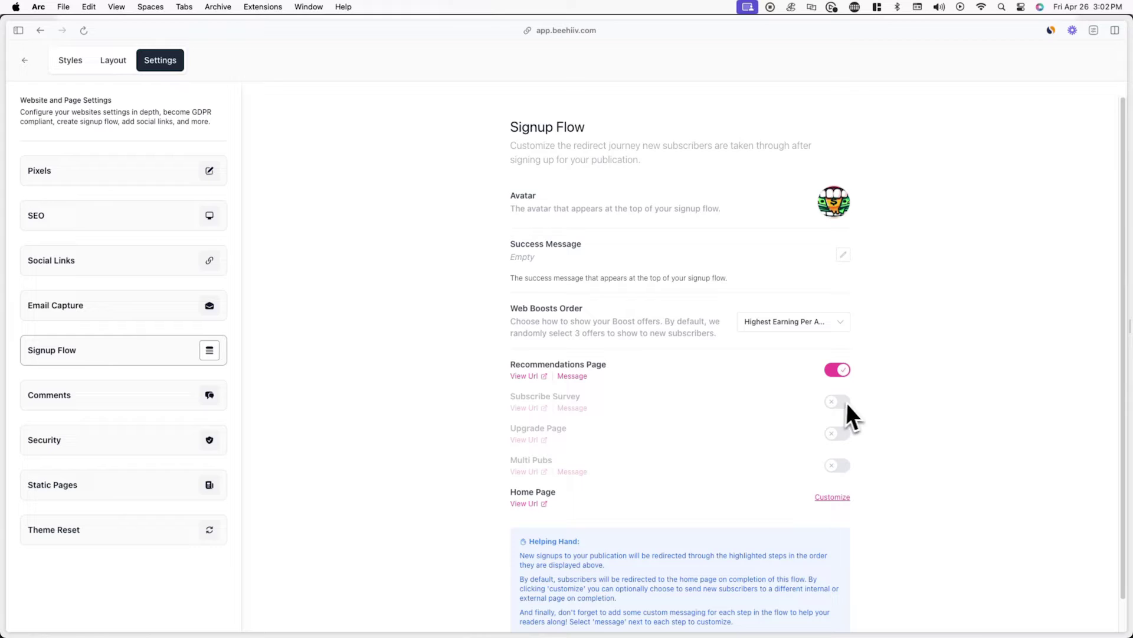
Step: Turn on the Subscribe Survey step using the Welcome 👋 form
left_click(839, 403)
left_click(665, 255)
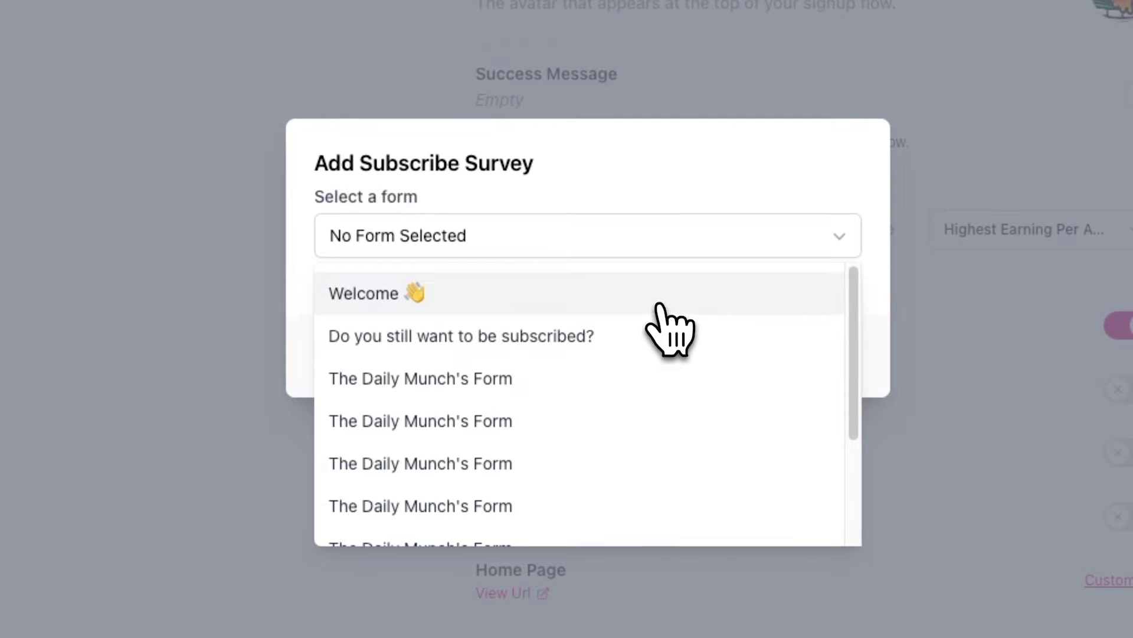
left_click(659, 305)
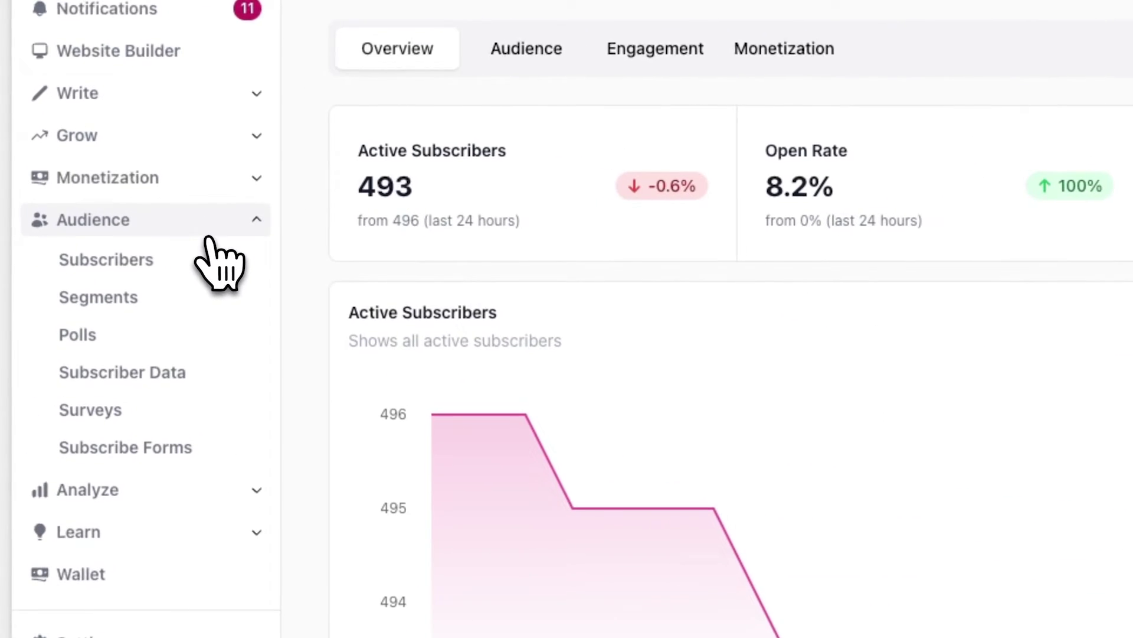
Step: Open the Surveys page under Audience in the sidebar
left_click(194, 407)
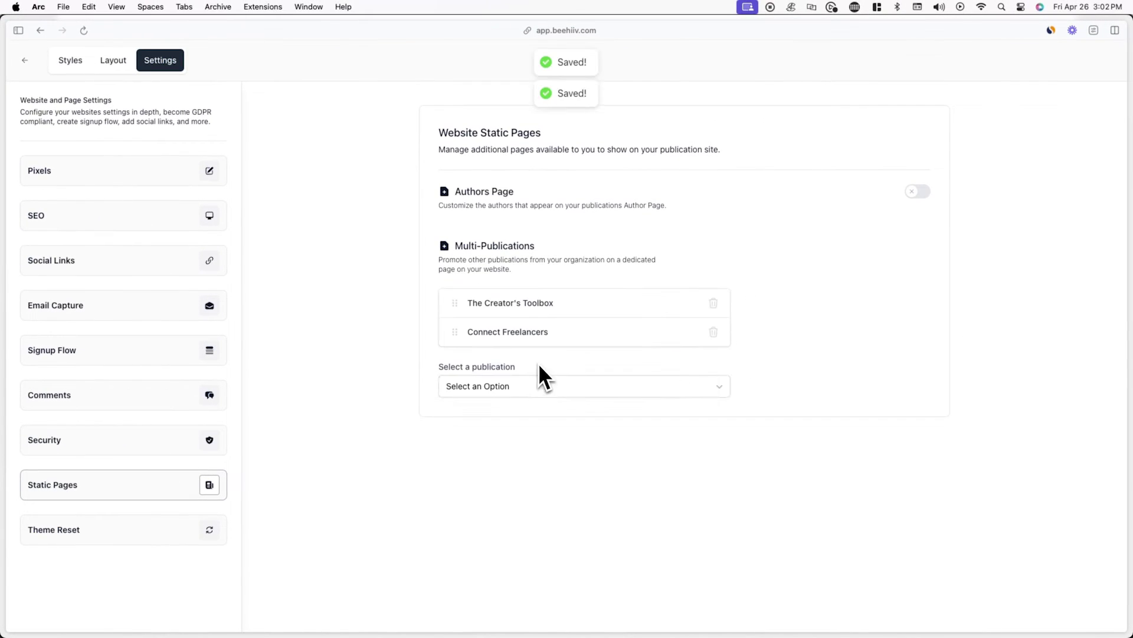
Step: Add Connect Creators to Multi-Publications, enable the Multi Pubs step, and preview its page
left_click(524, 414)
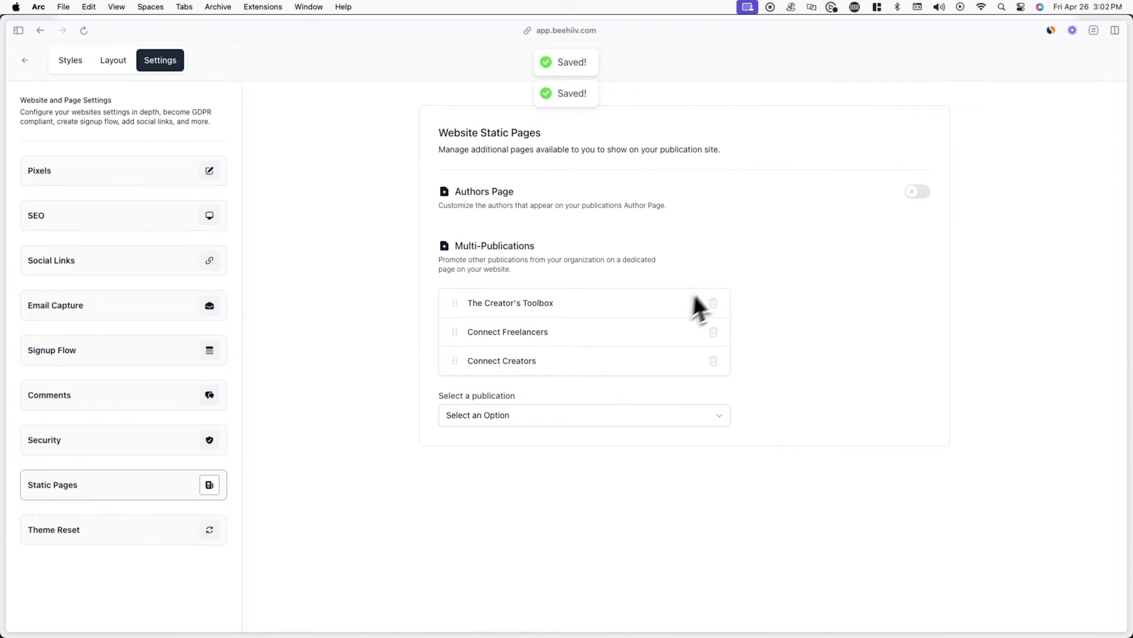
left_click(139, 365)
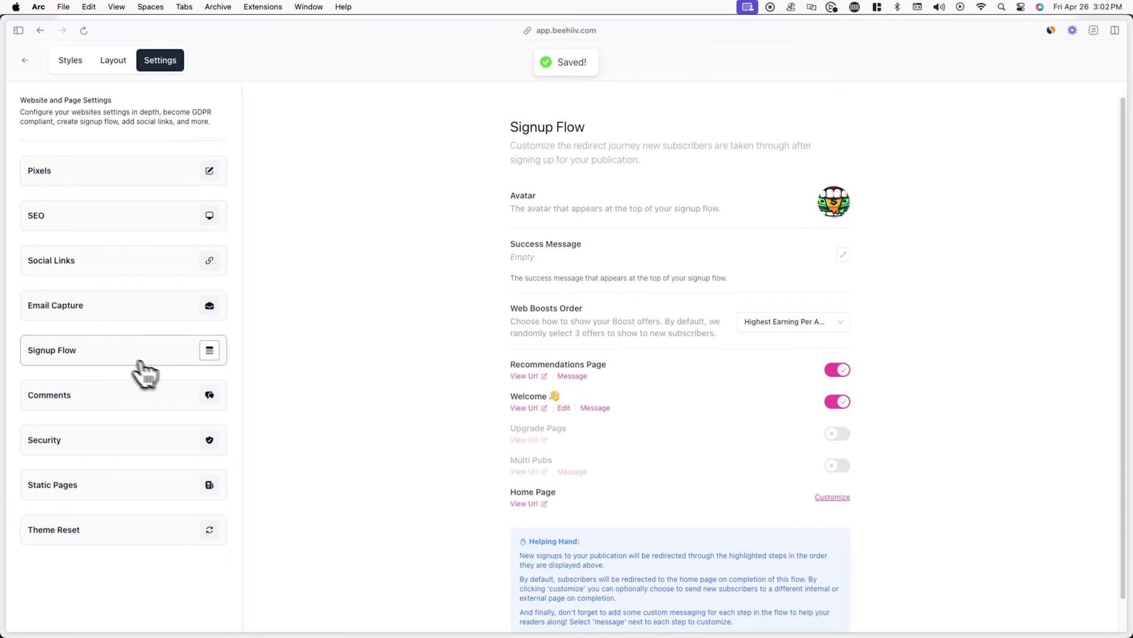
left_click(838, 464)
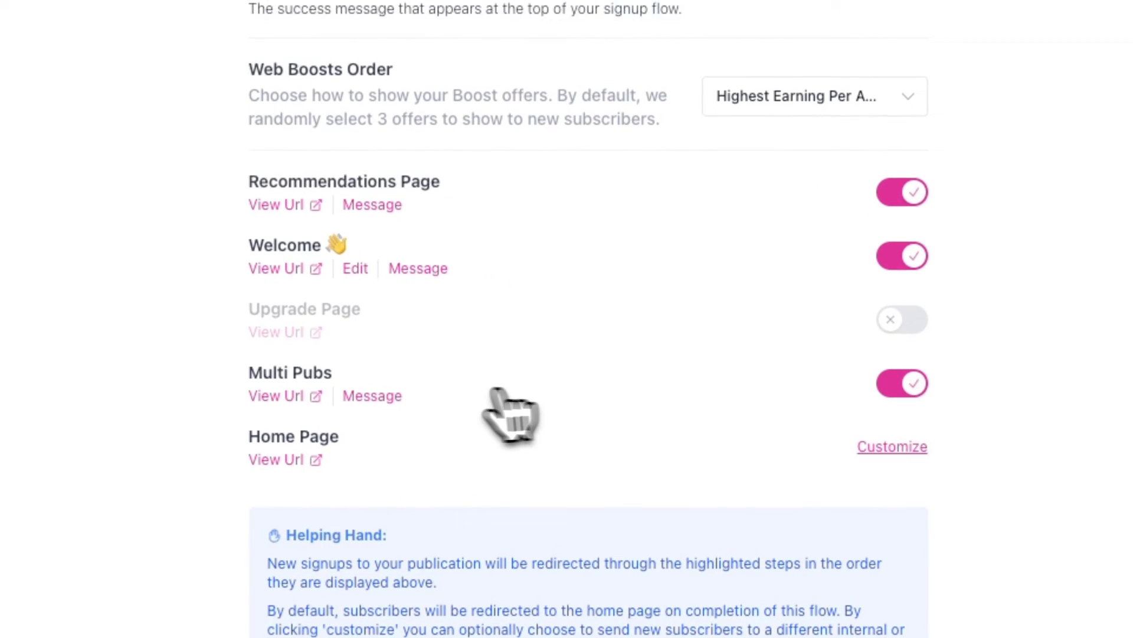
left_click(308, 395)
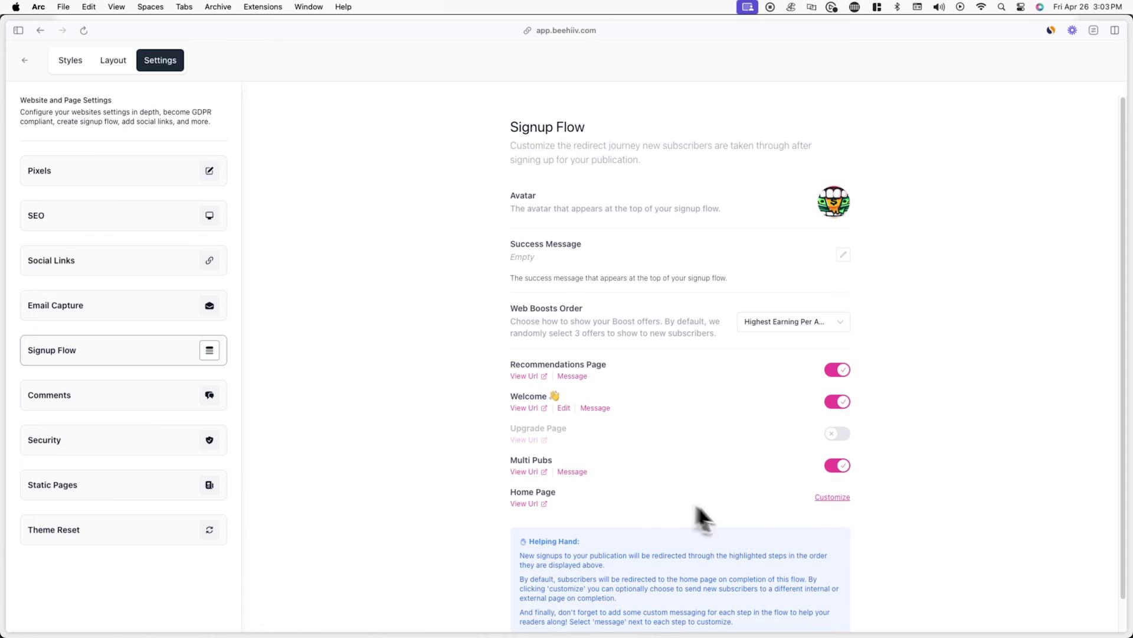
Step: Redirect the signup flow's end to The Daily Munch /welcome page and view it
left_click(826, 501)
left_click(514, 396)
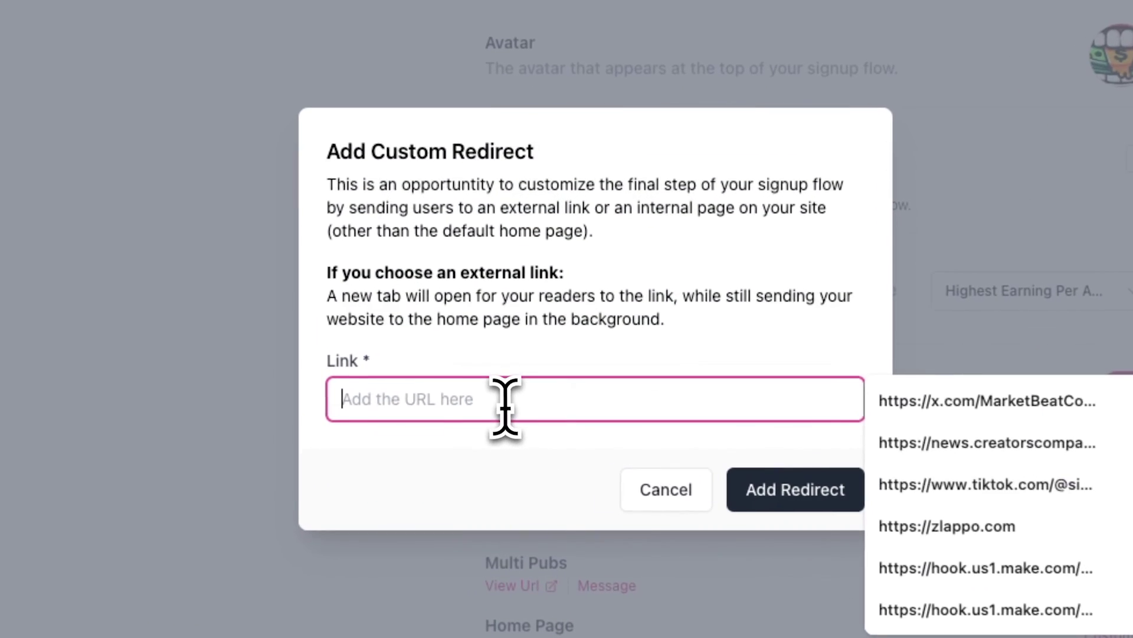
type("https://www.thedailymunch.co/c/welcome")
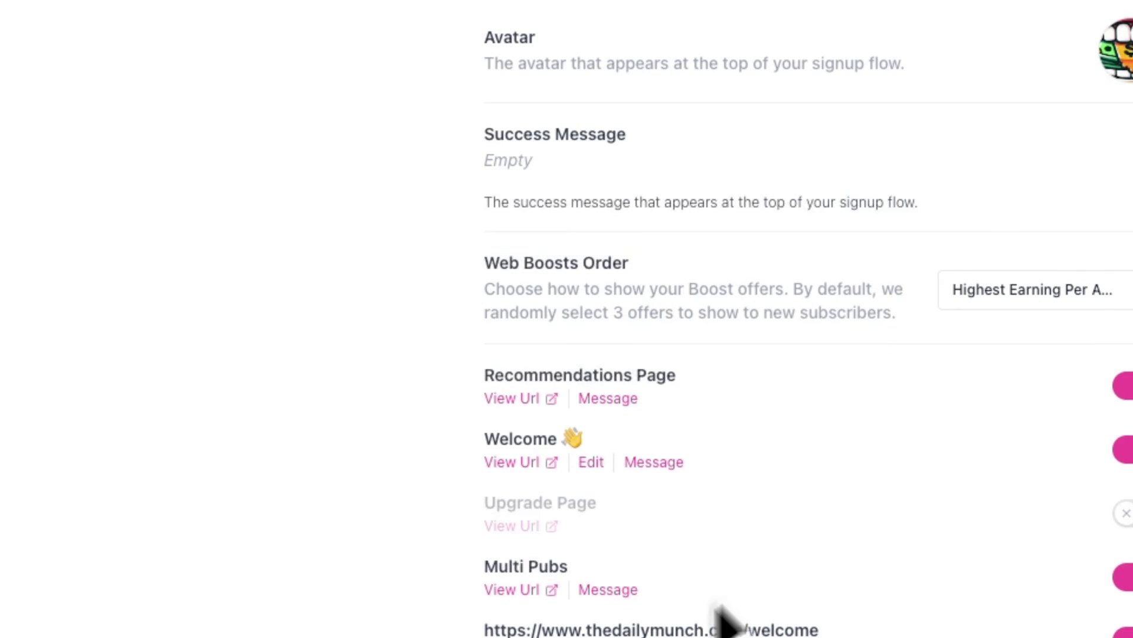
left_click(537, 532)
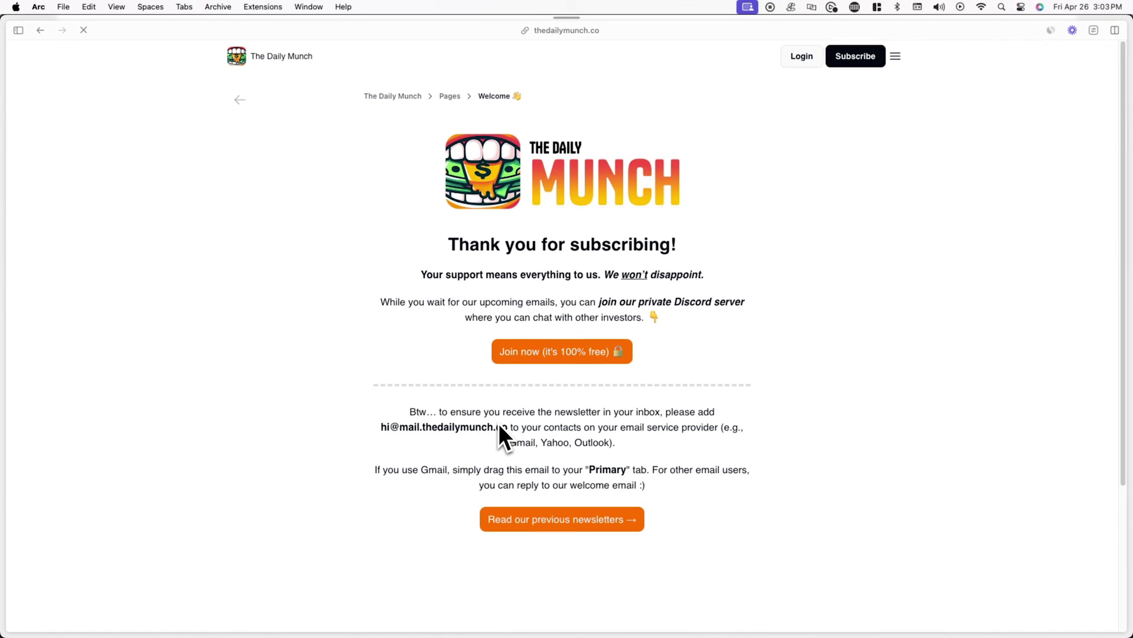